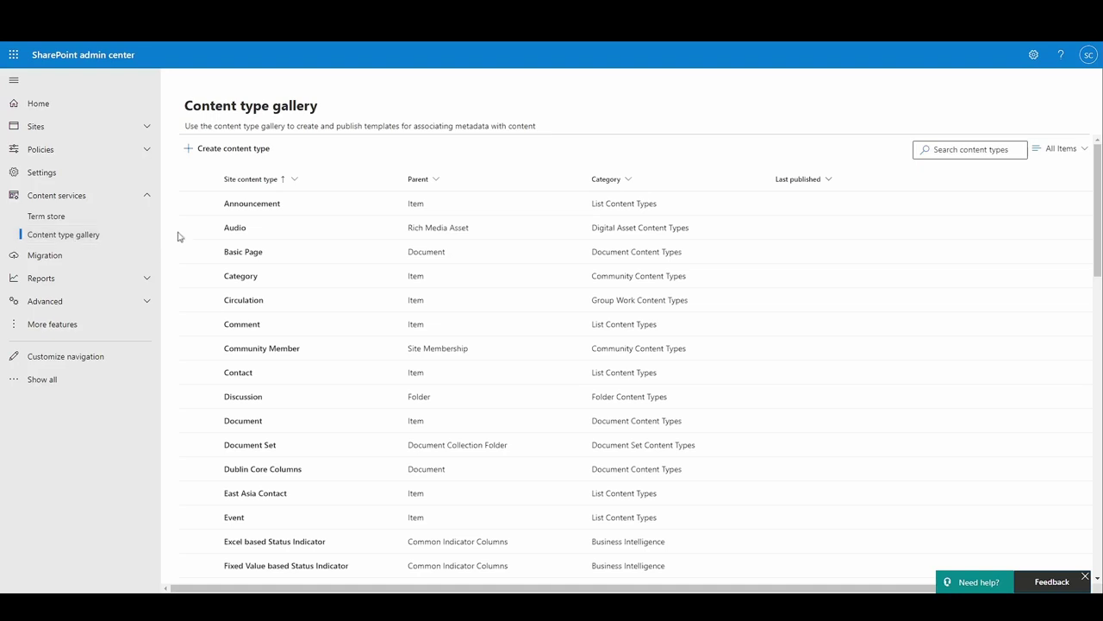
- Create a content type named Corporate Presentation in Custom Content Types, based on the Document type from Document Content Types
click(239, 150)
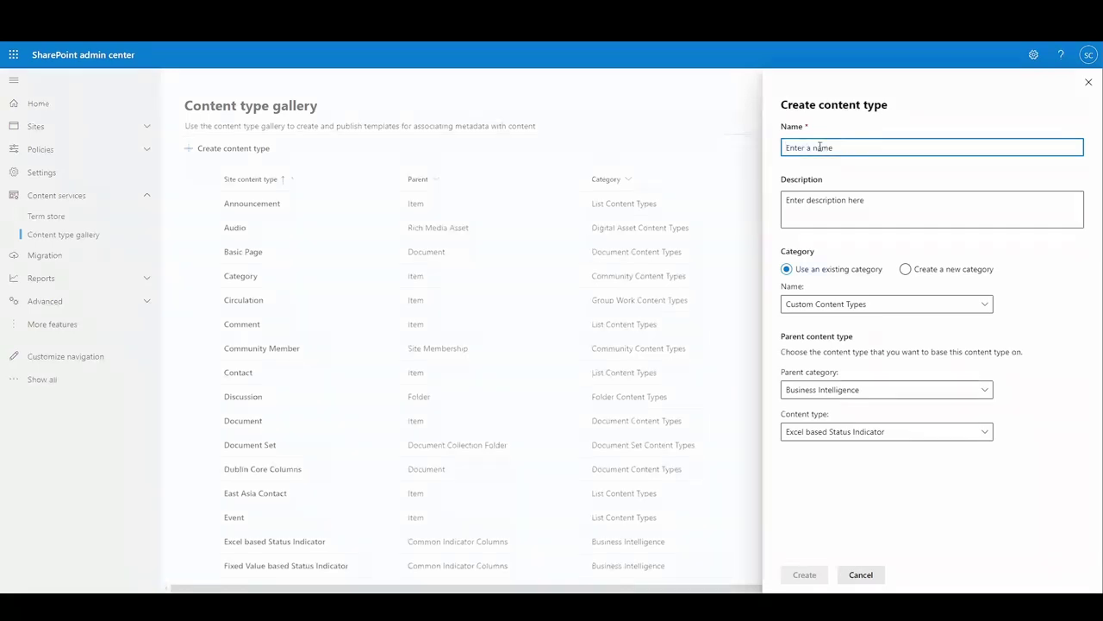
text(Corporate)
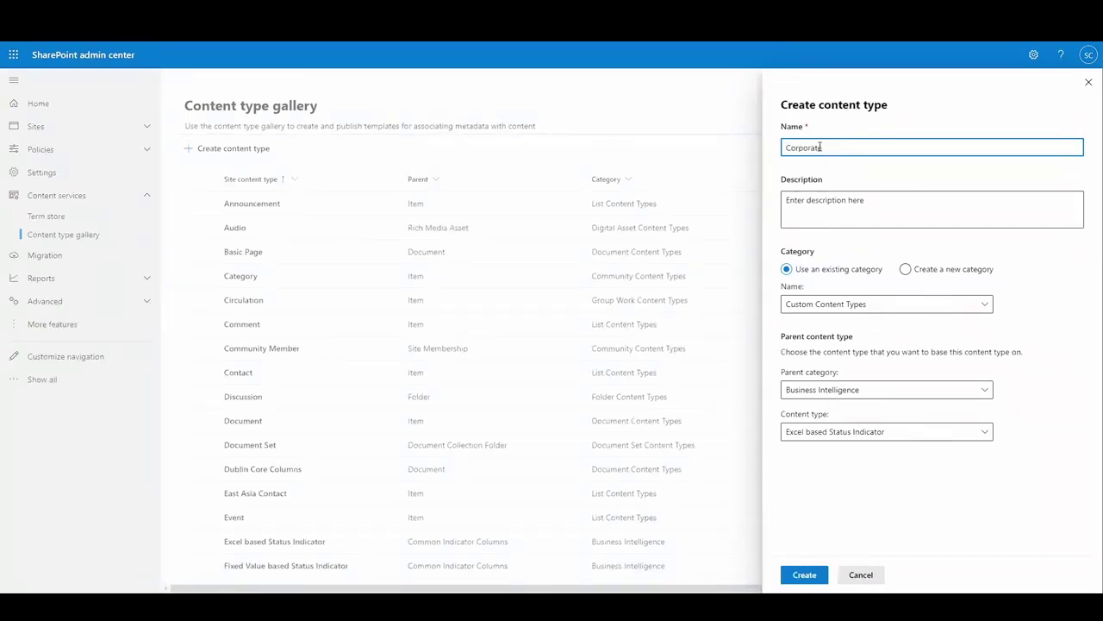
text( Presentation Tem)
key(BackSpace)
click(833, 389)
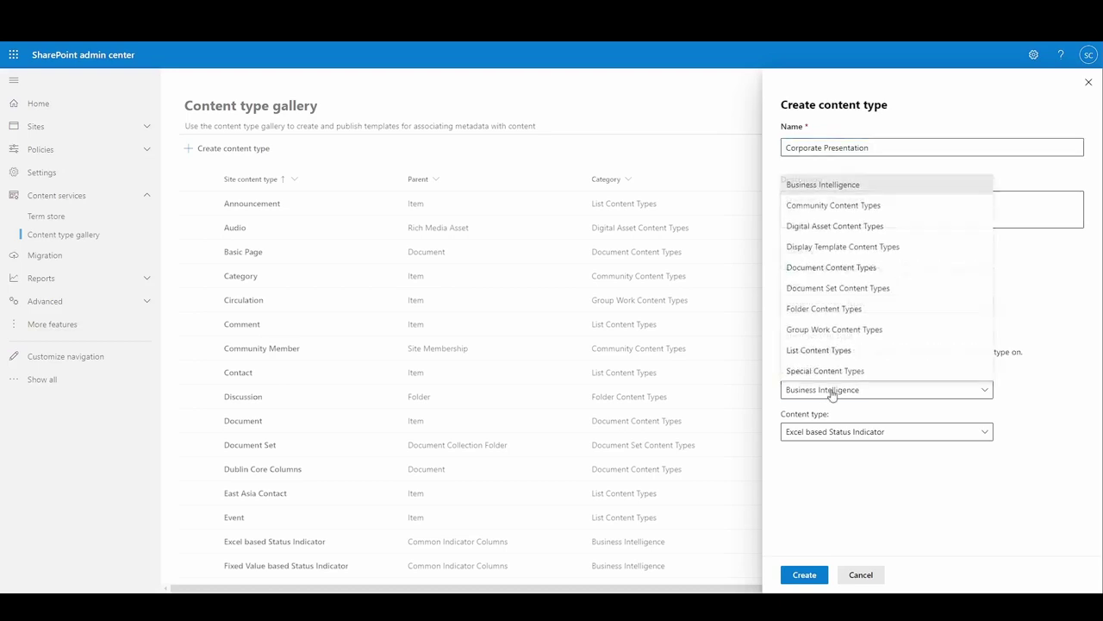
click(832, 266)
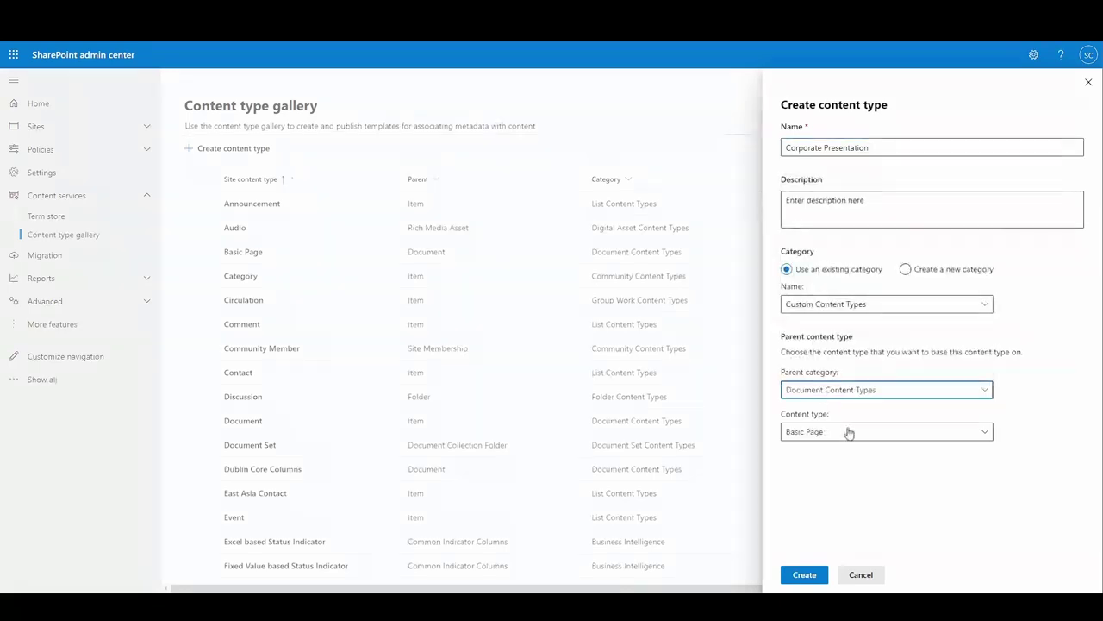
click(849, 431)
click(833, 186)
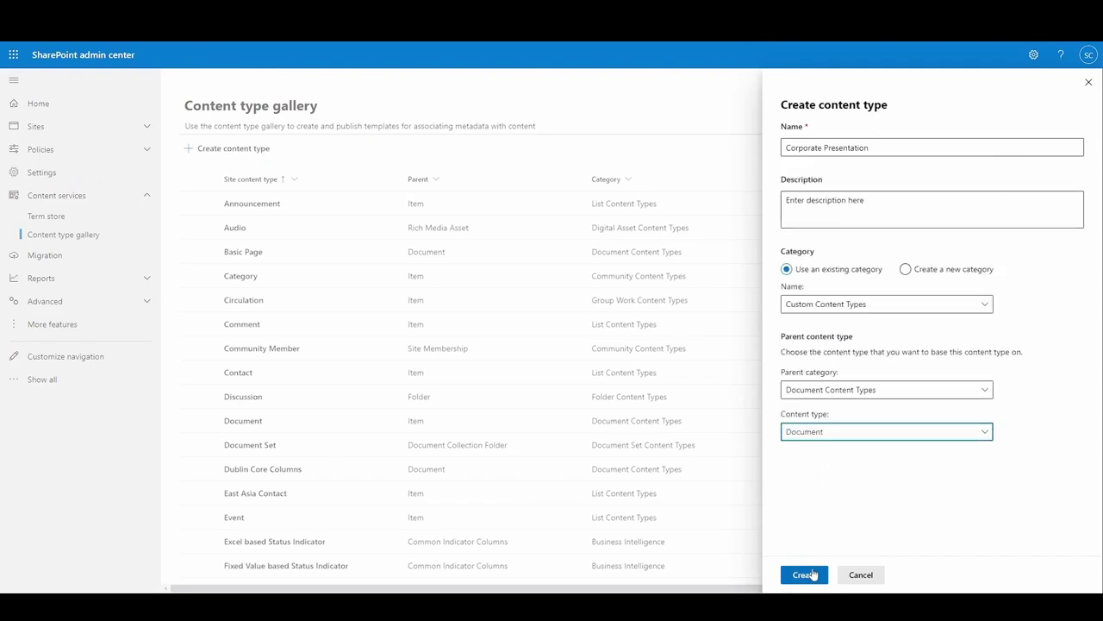
click(806, 574)
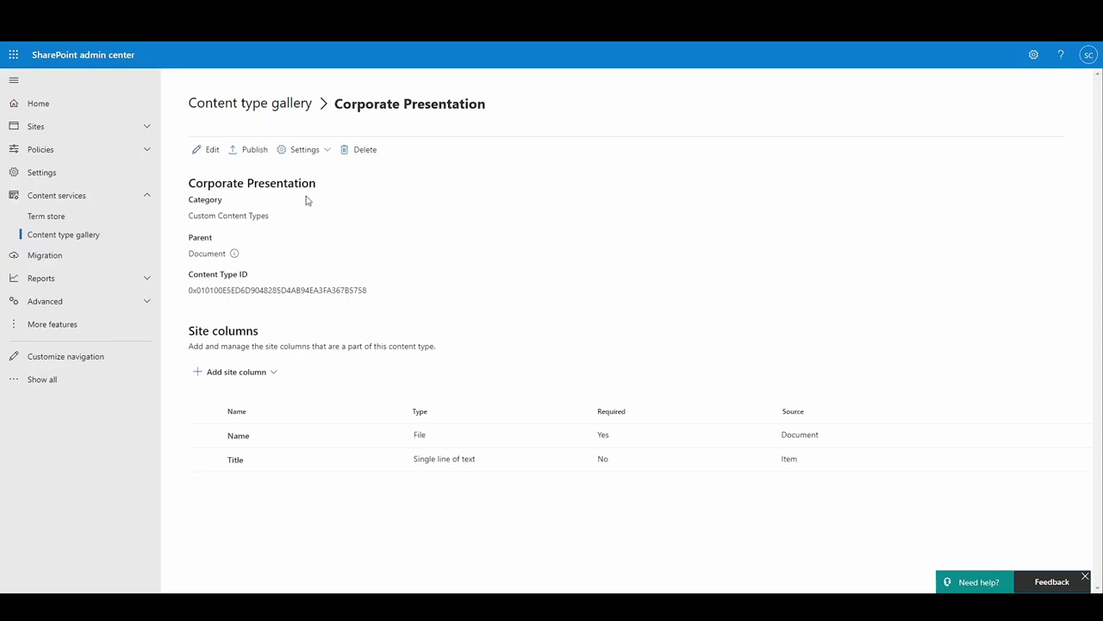
- Upload Corporate Presentation Template.pptx as the content type's new document template and publish the content type
click(316, 153)
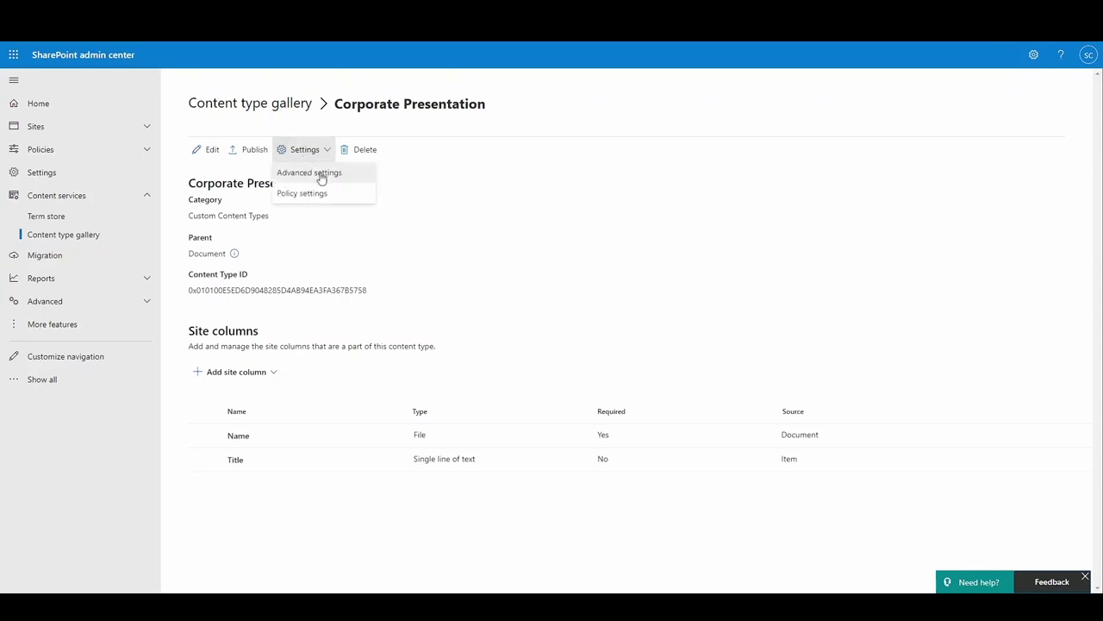
click(322, 176)
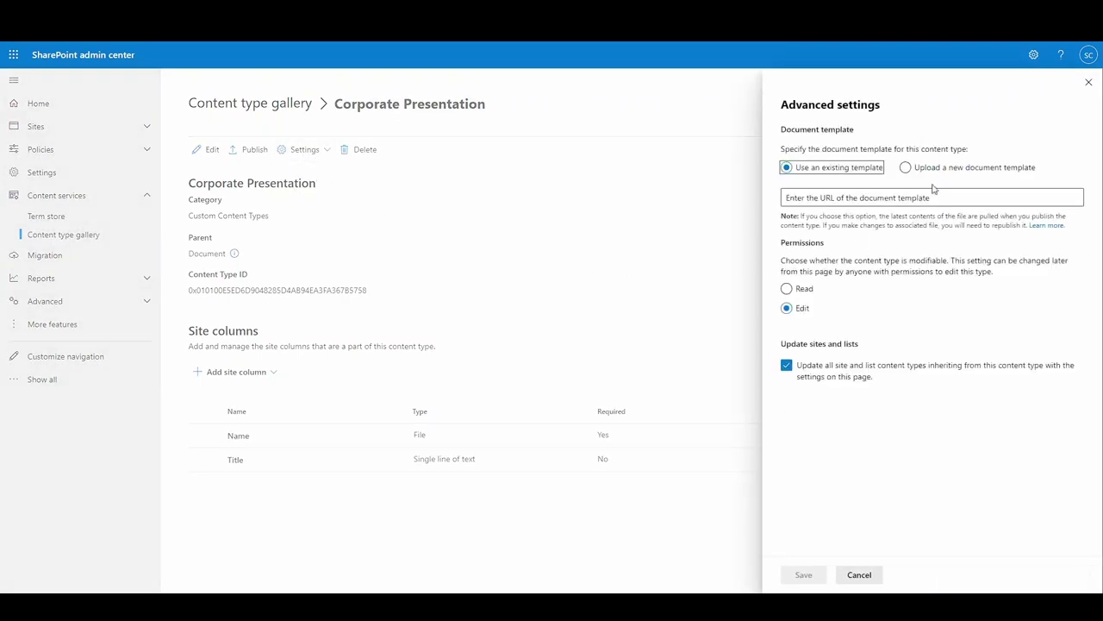
click(907, 169)
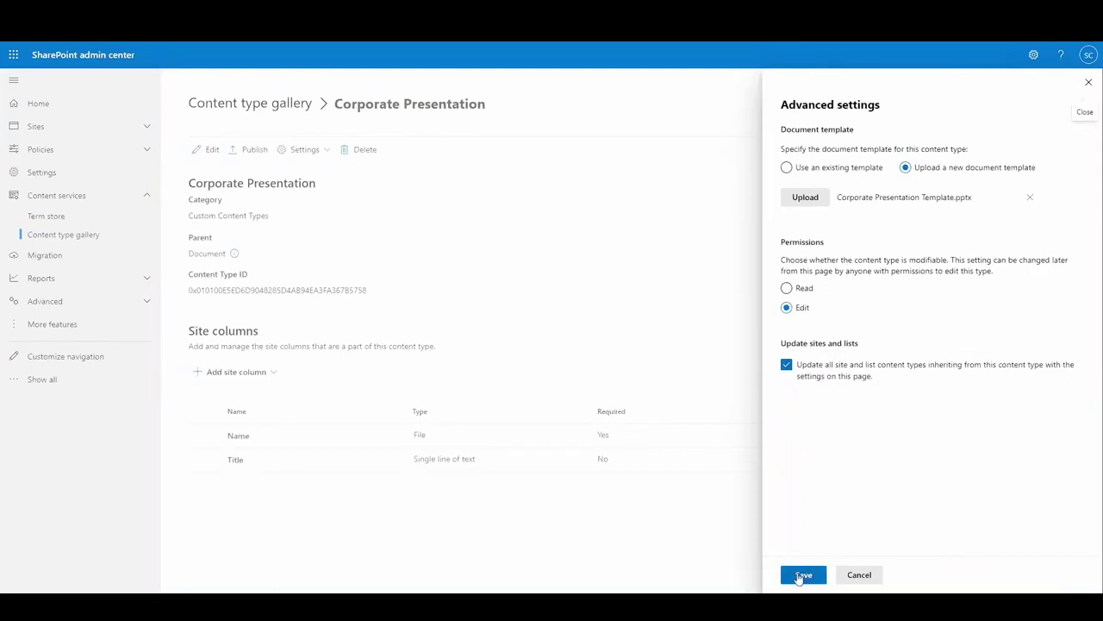
click(799, 577)
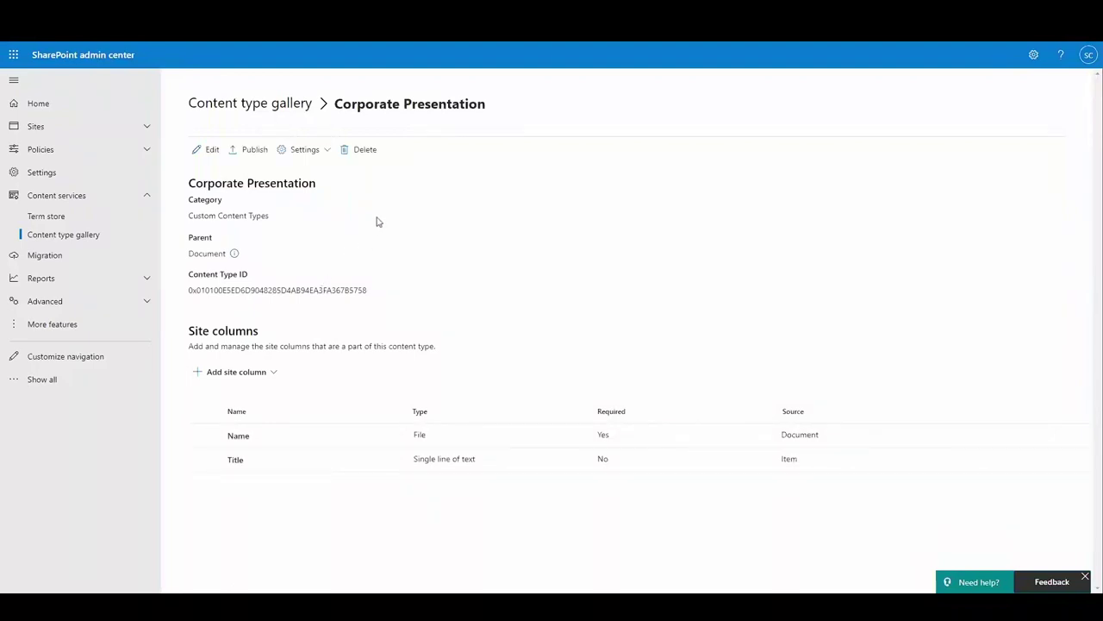
click(248, 152)
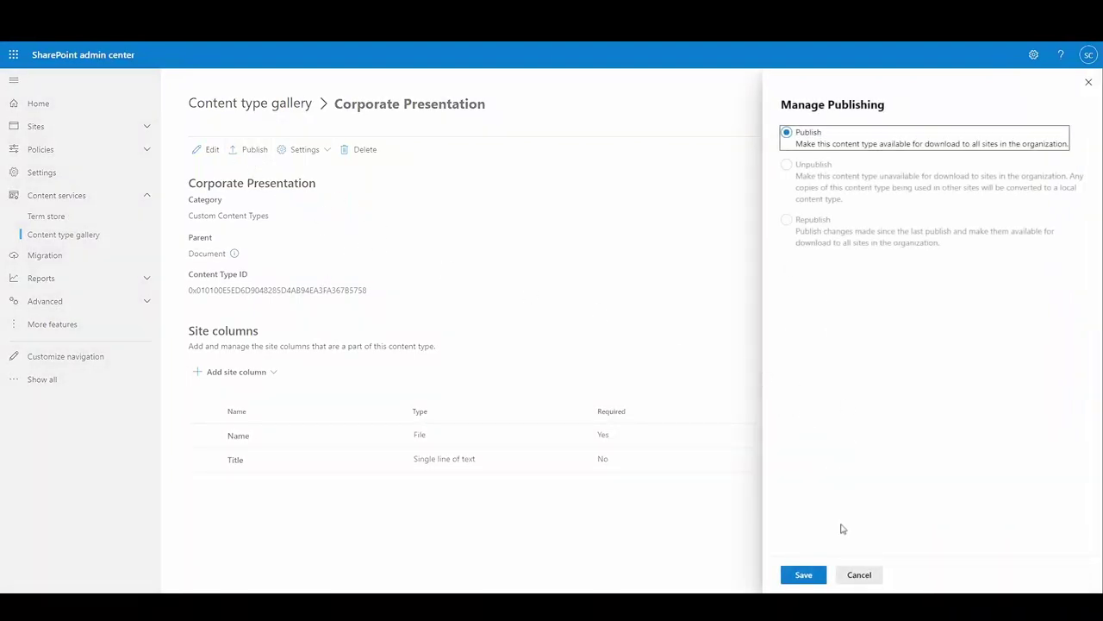
click(810, 576)
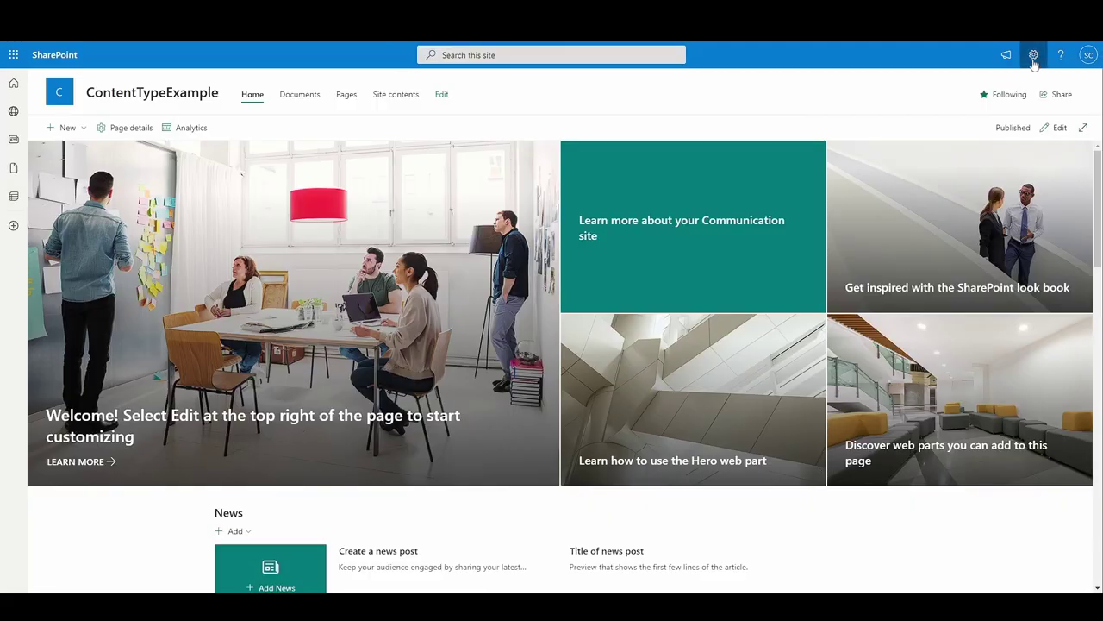
- On the ContentTypeExample site, allow management of content types in the Documents library's advanced settings and save
click(1034, 55)
click(950, 160)
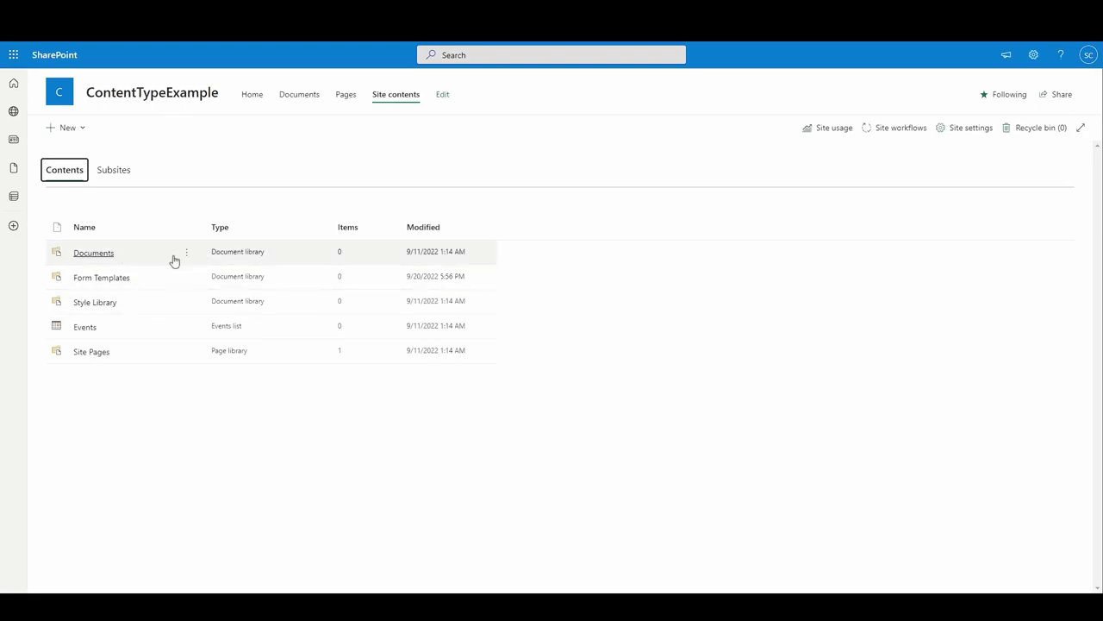
click(185, 255)
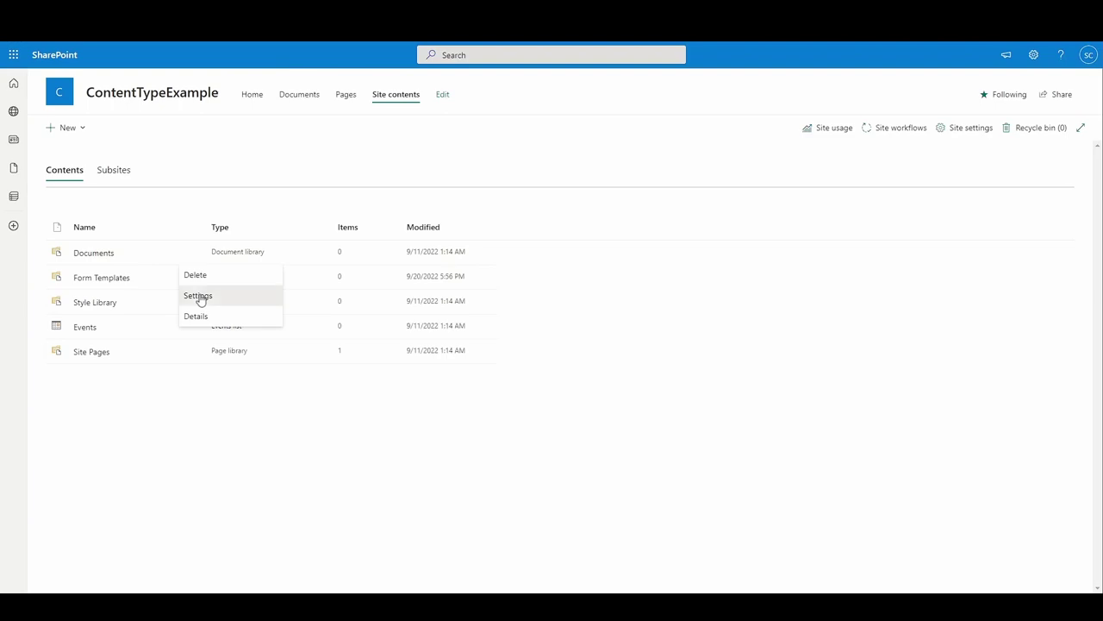
click(199, 298)
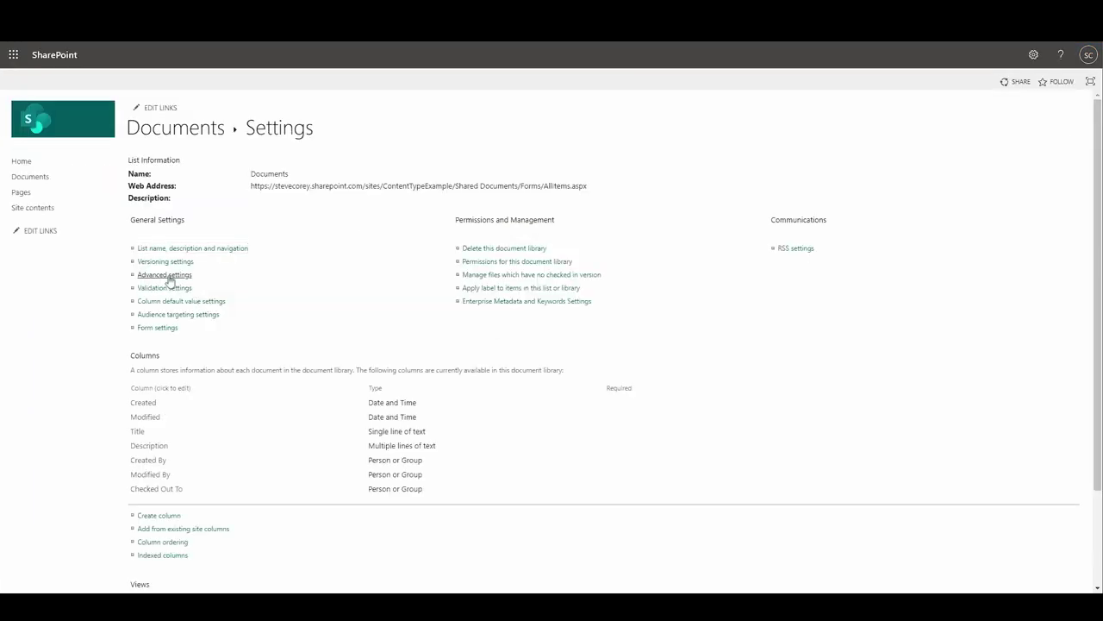
click(167, 275)
click(267, 215)
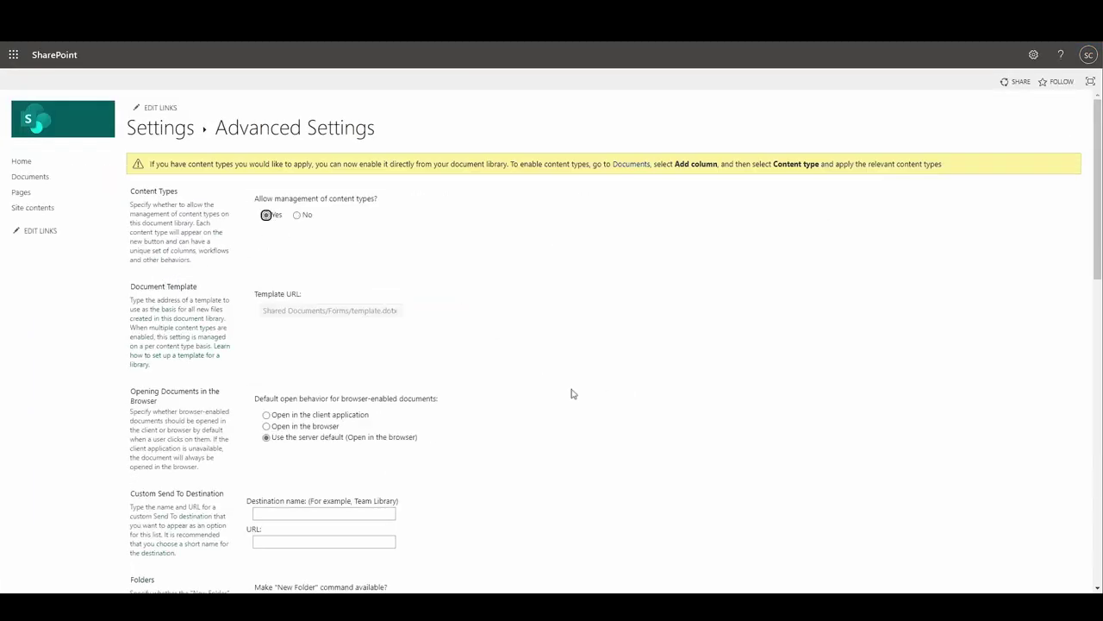
scroll(570, 394, down, 15)
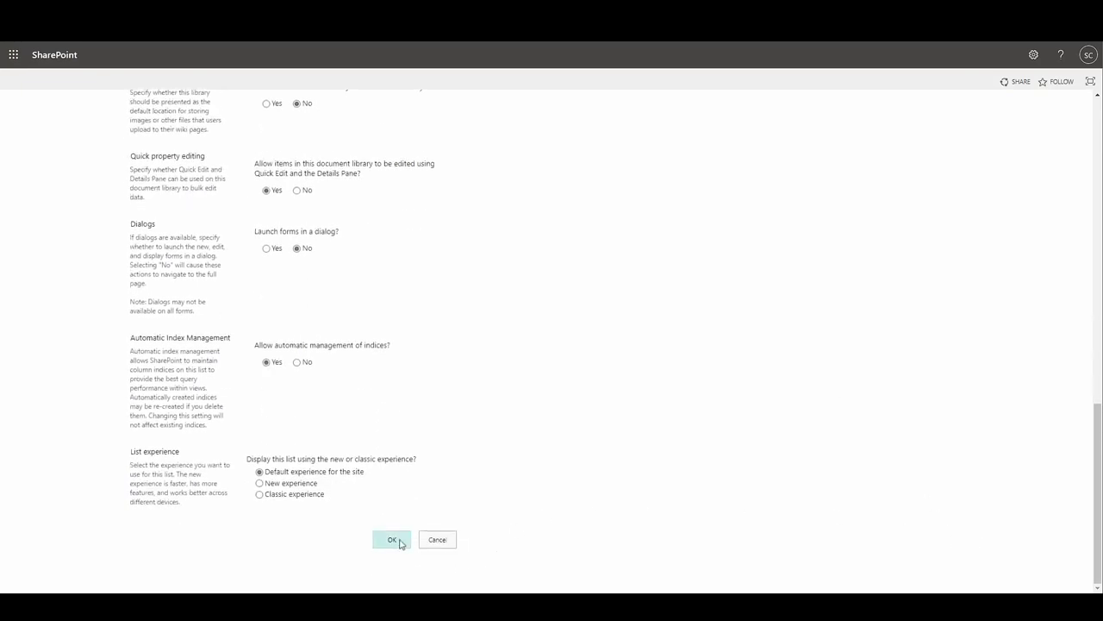
click(394, 539)
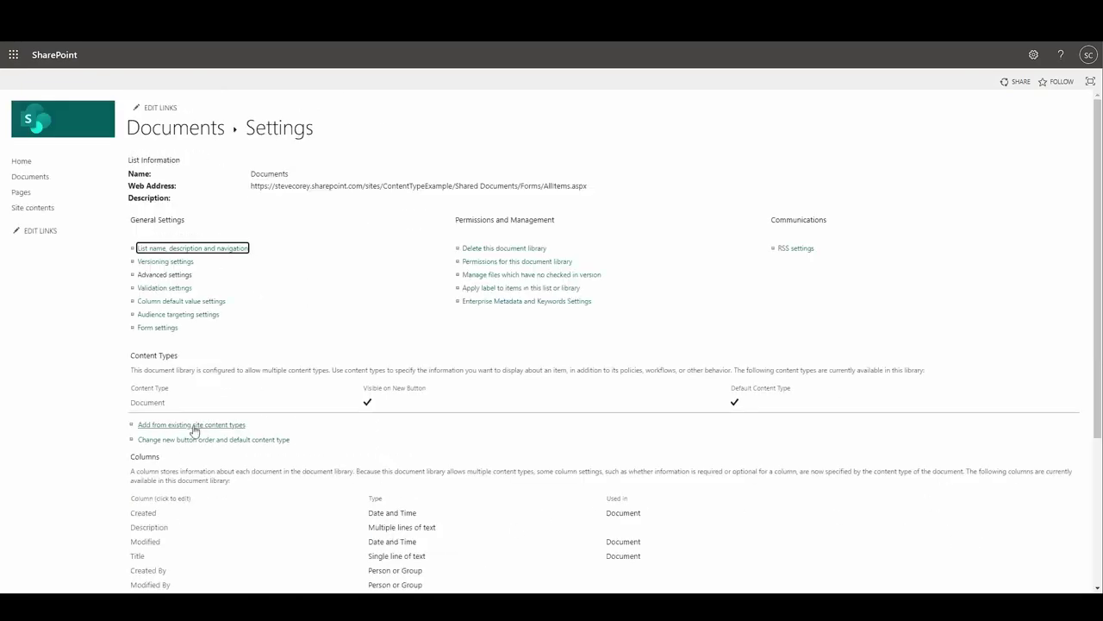
- Add the Corporate Presentation content type from the Custom Content Types group to the Documents library
click(191, 426)
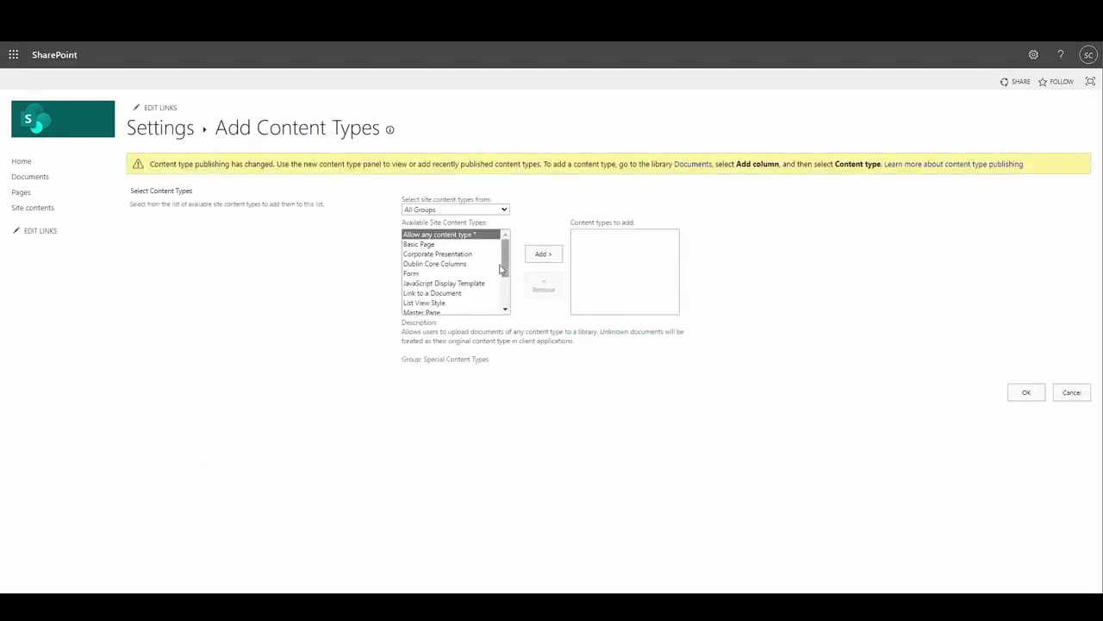
drag(504, 256, 492, 291)
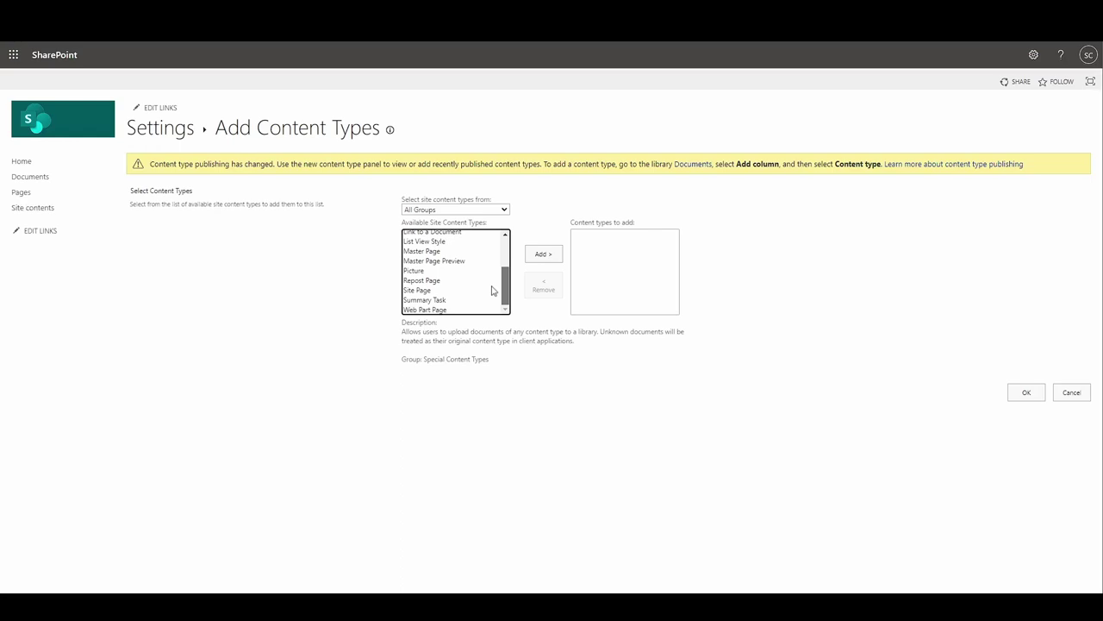
scroll(494, 258, up, 2)
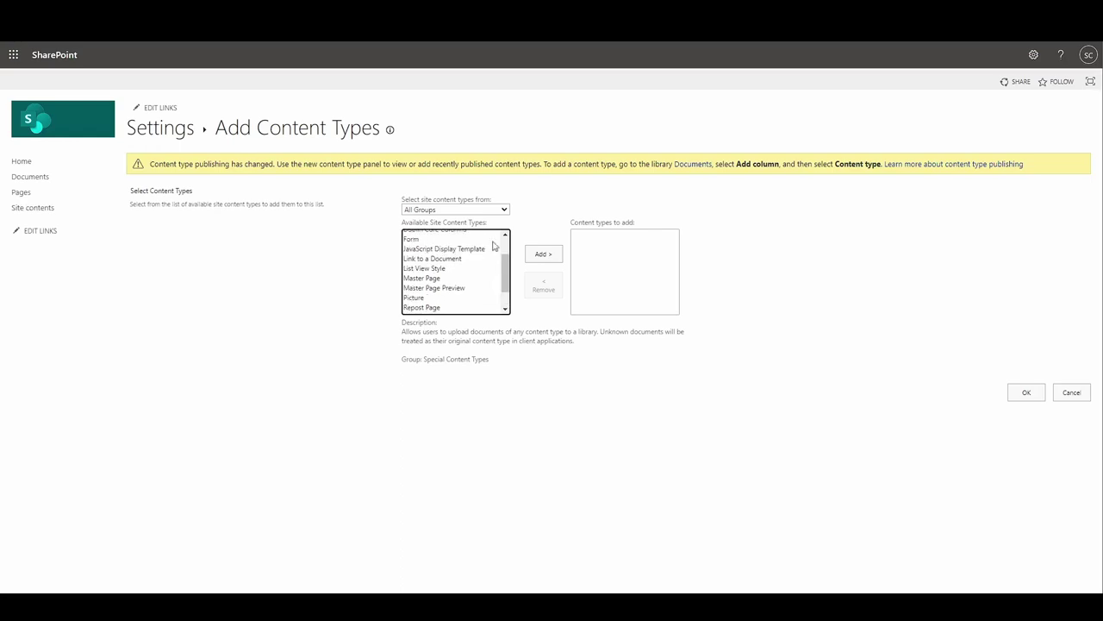
click(480, 211)
click(473, 231)
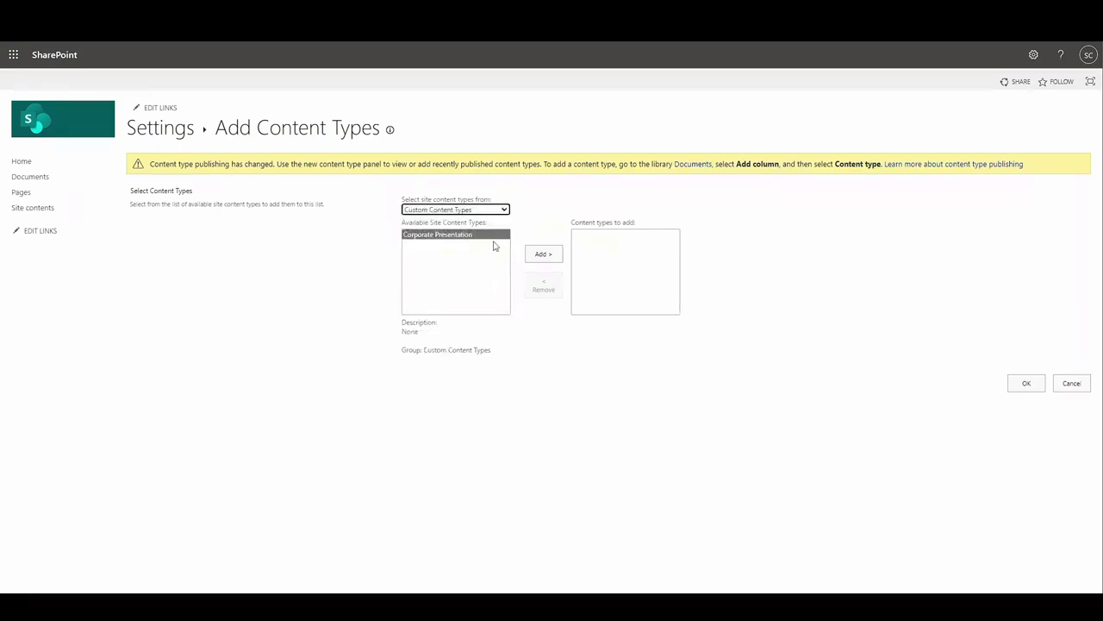
click(543, 254)
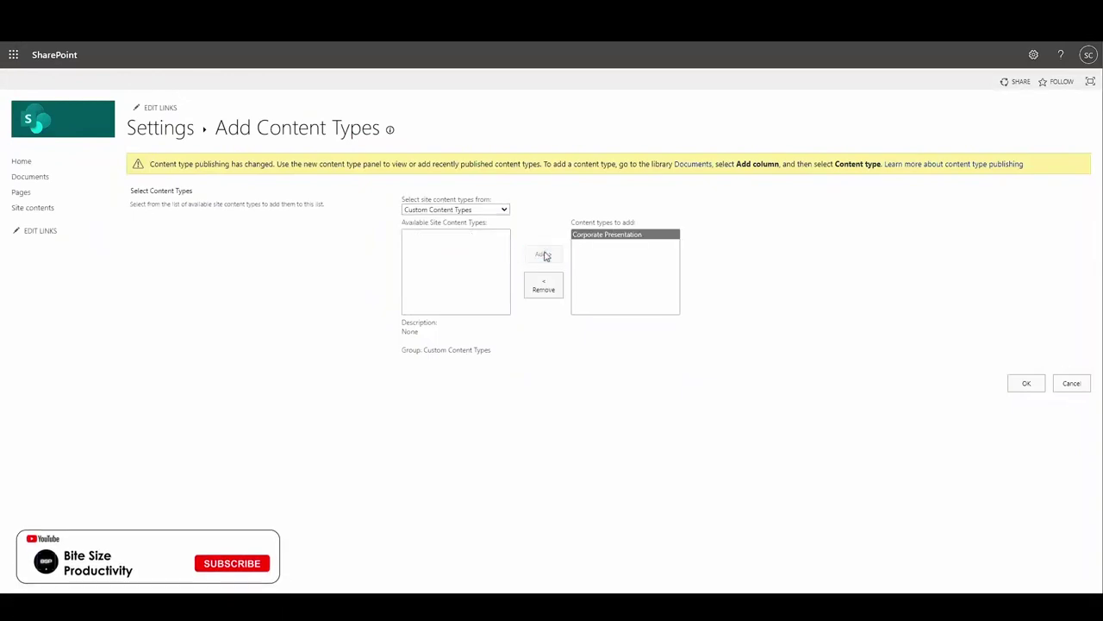
click(1027, 384)
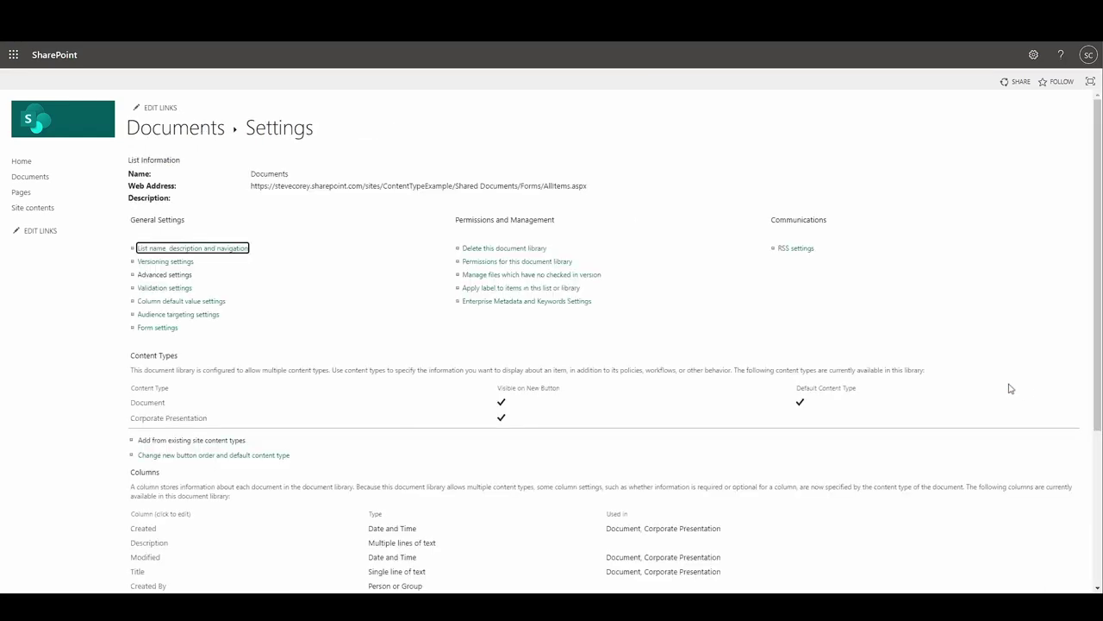
- Open the Documents library and show the available choices for creating a new file
click(175, 129)
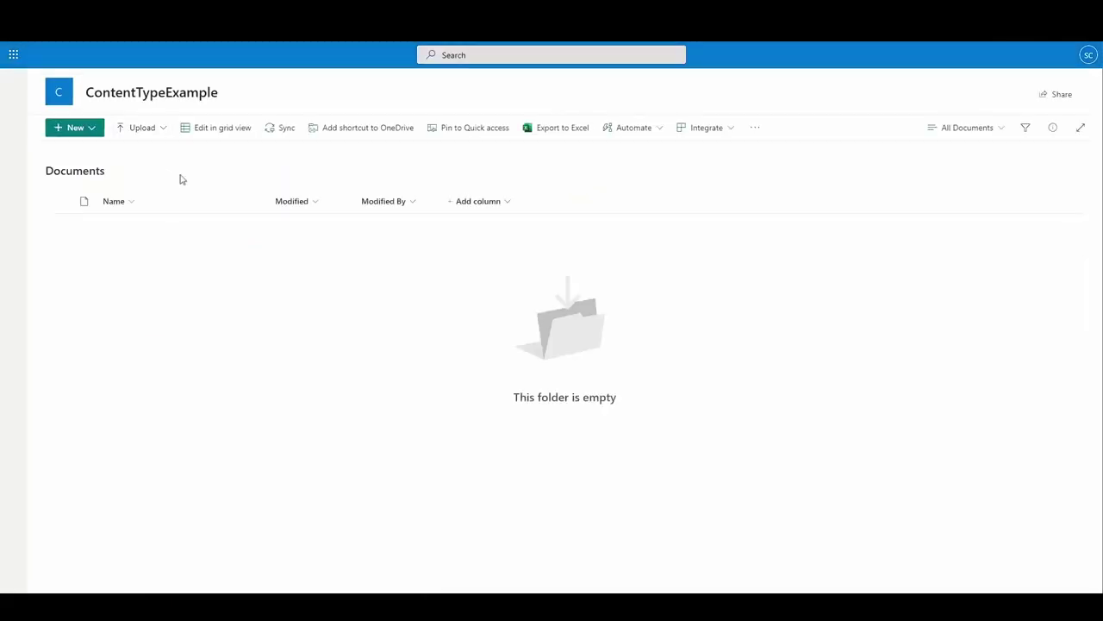
click(76, 127)
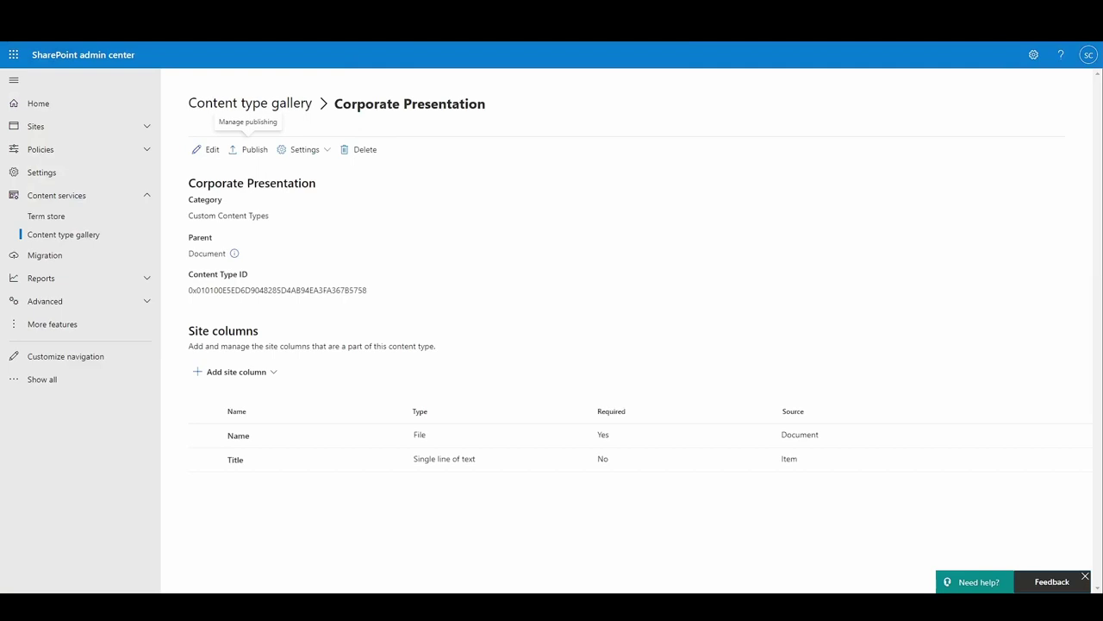
- In the admin center, upload Corporate Presentation Template - Rebrand.pptx as the Corporate Presentation content type's document template and republish the content type
click(250, 103)
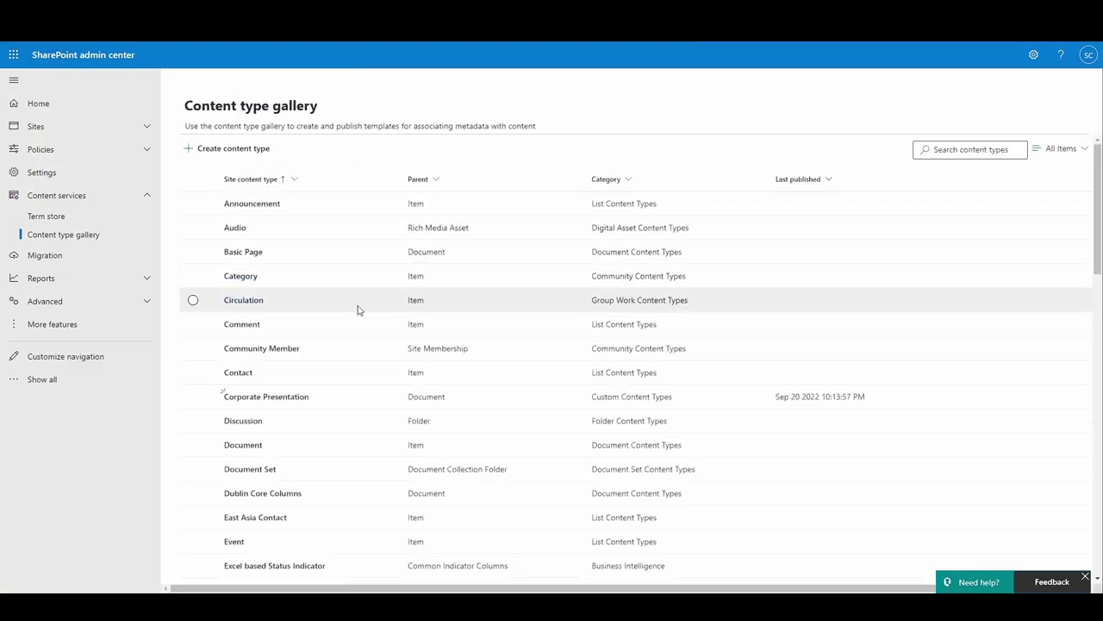
click(259, 398)
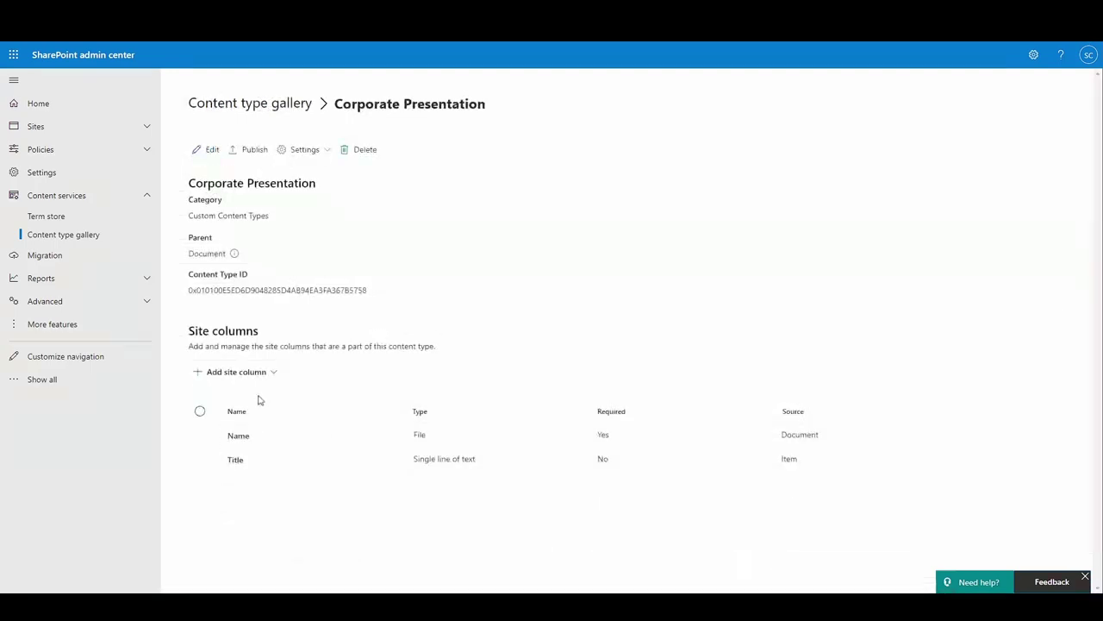
click(301, 150)
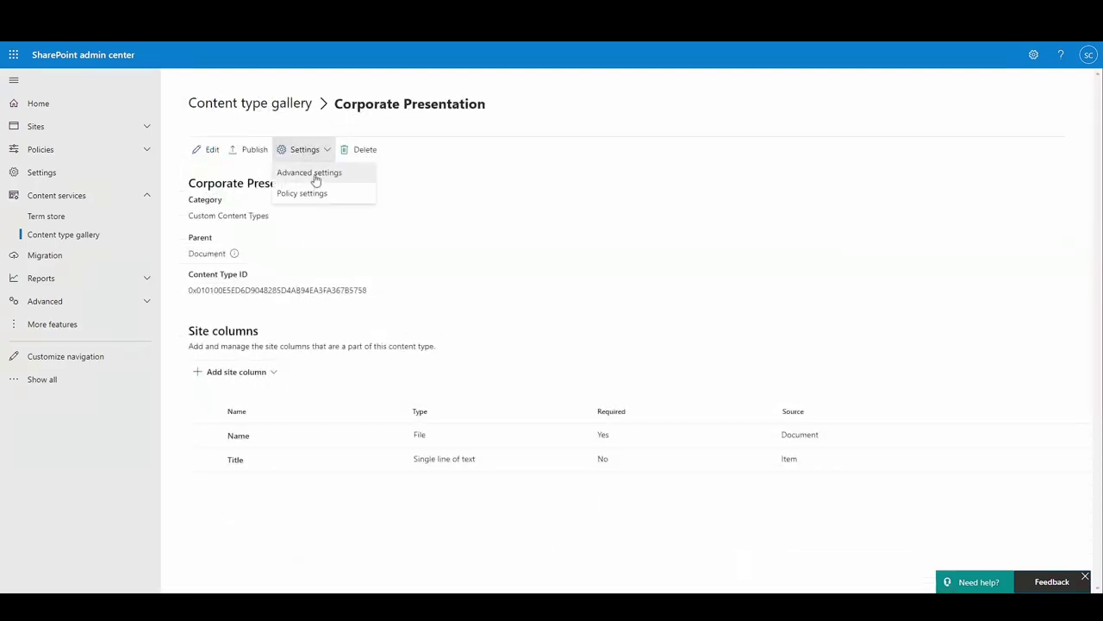
click(315, 178)
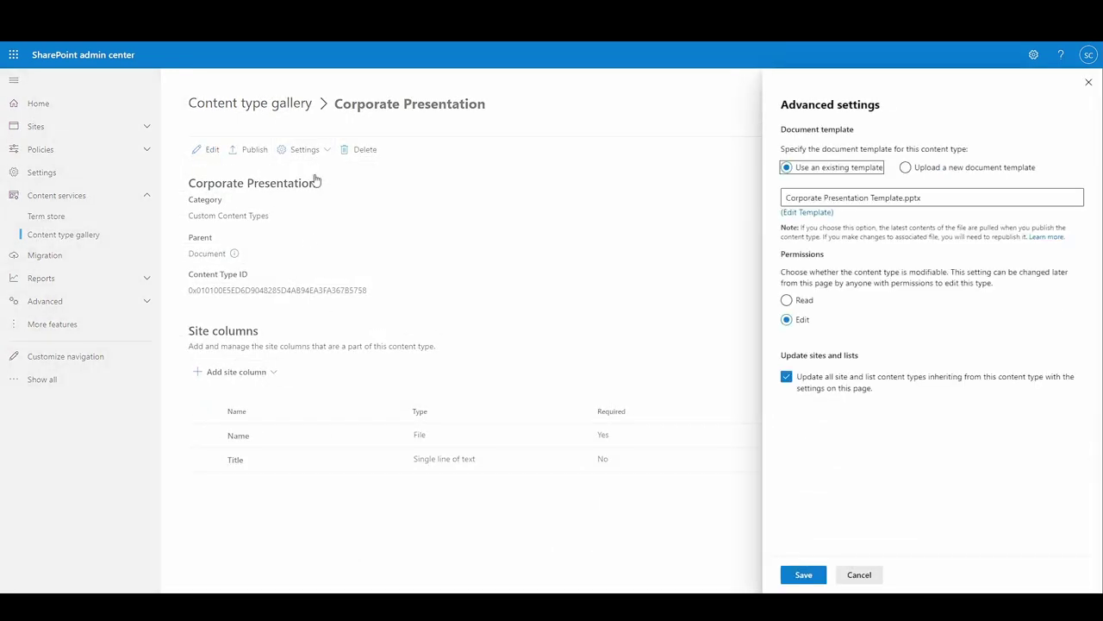
click(906, 170)
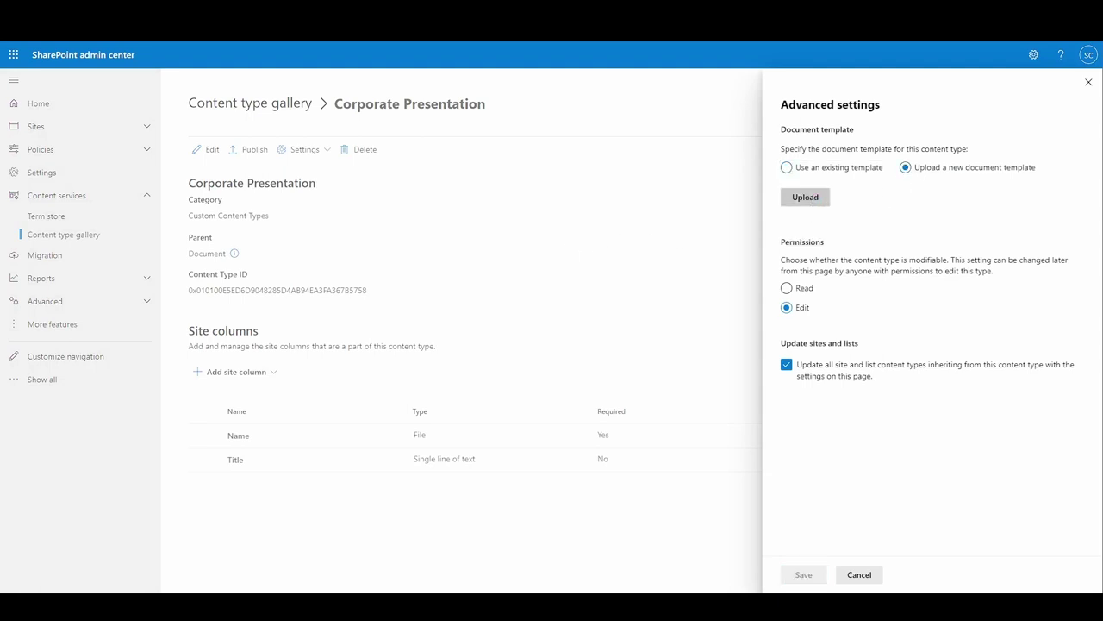
double_click(477, 293)
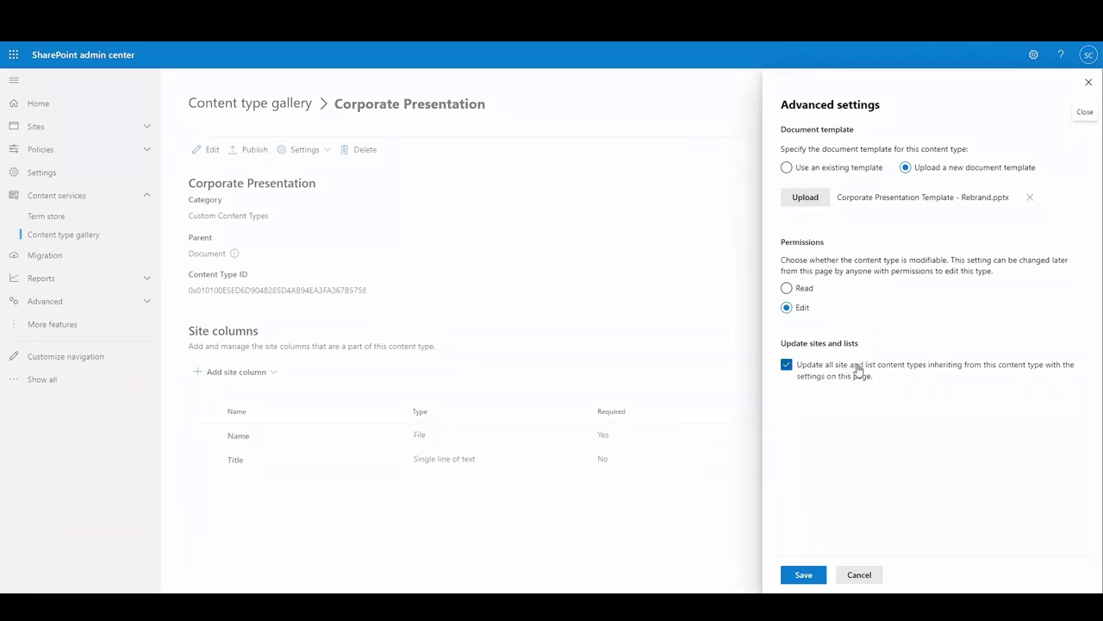
click(804, 573)
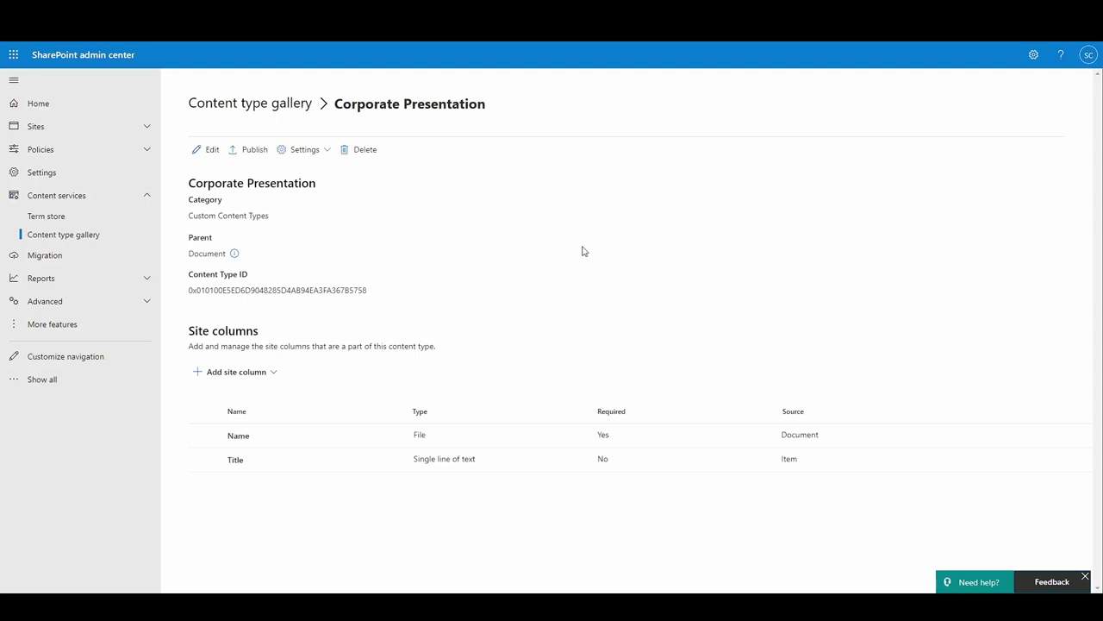
click(254, 151)
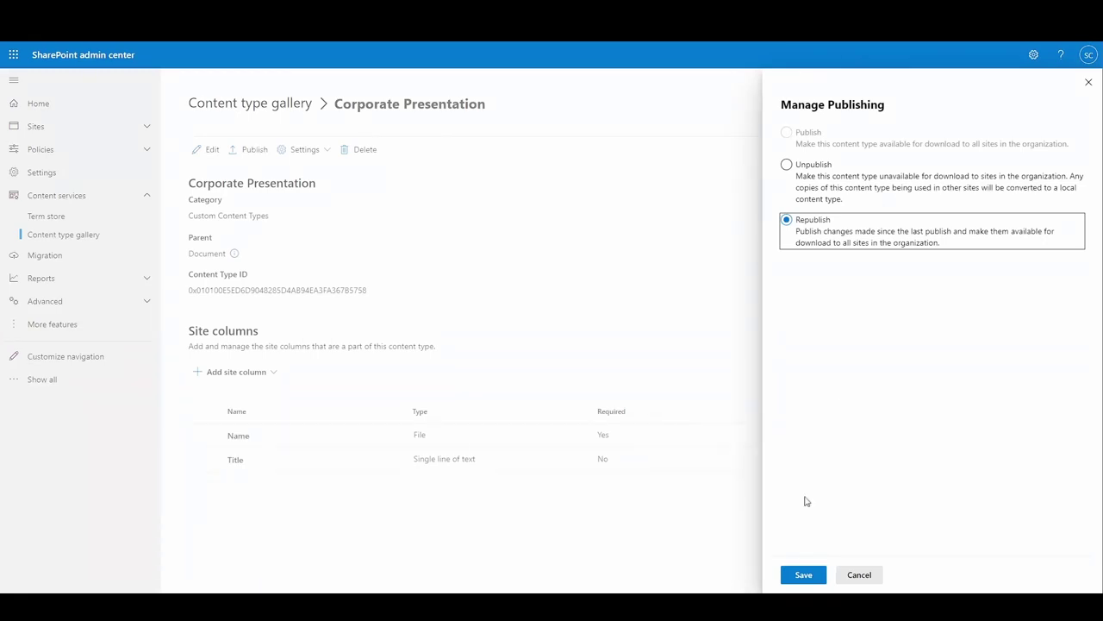
click(808, 576)
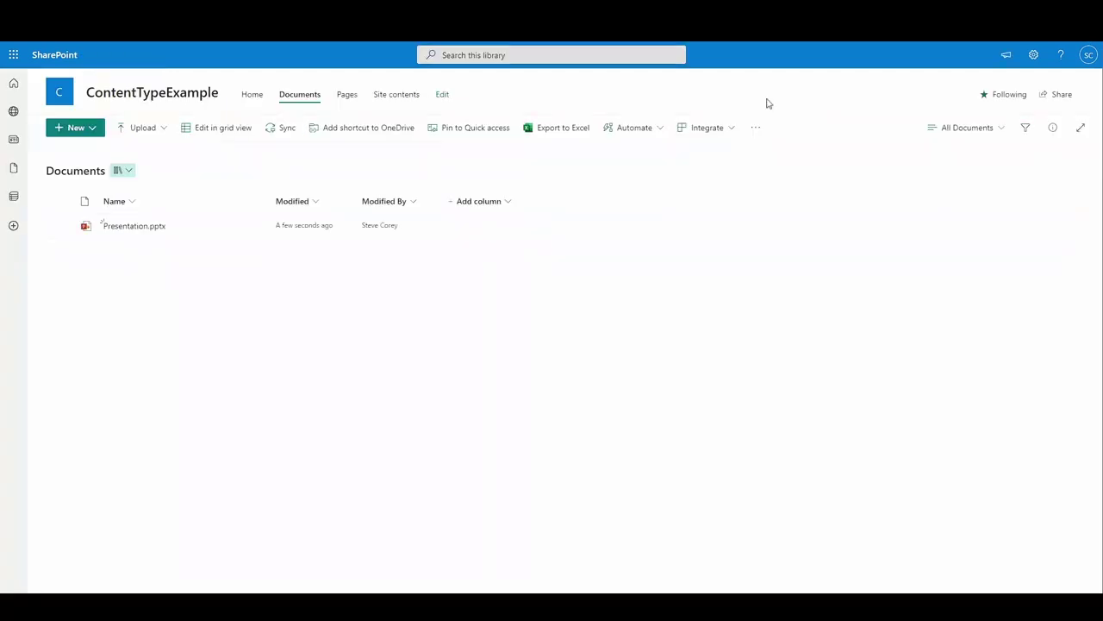
- In the ContentTypeExample site's content type publishing settings, set all published content types to refresh on the next update and confirm
click(1033, 55)
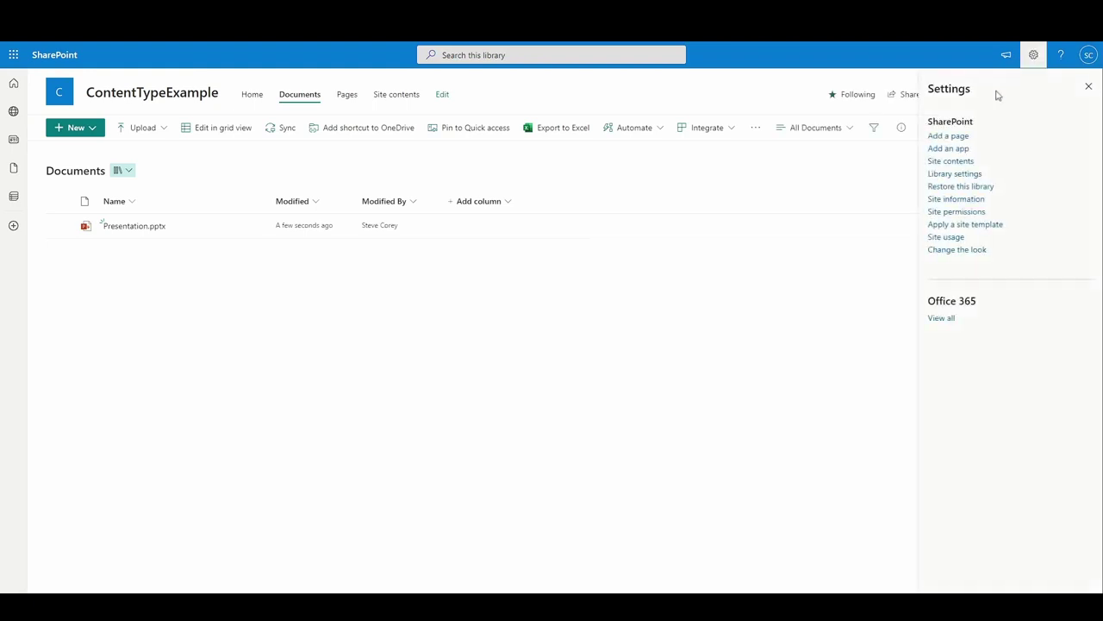
click(955, 199)
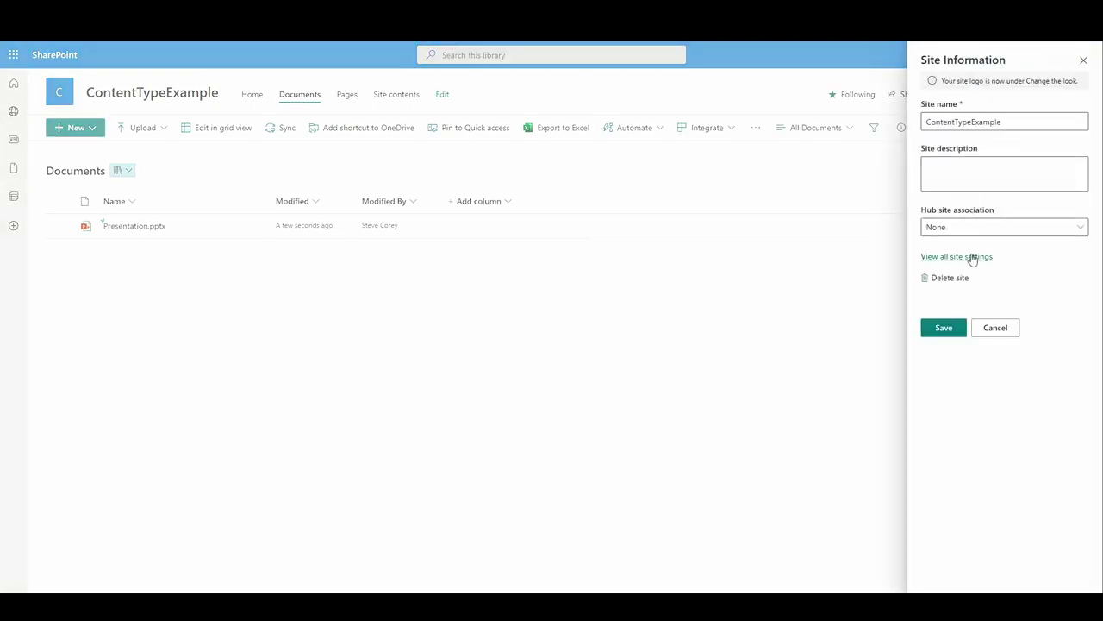
click(974, 258)
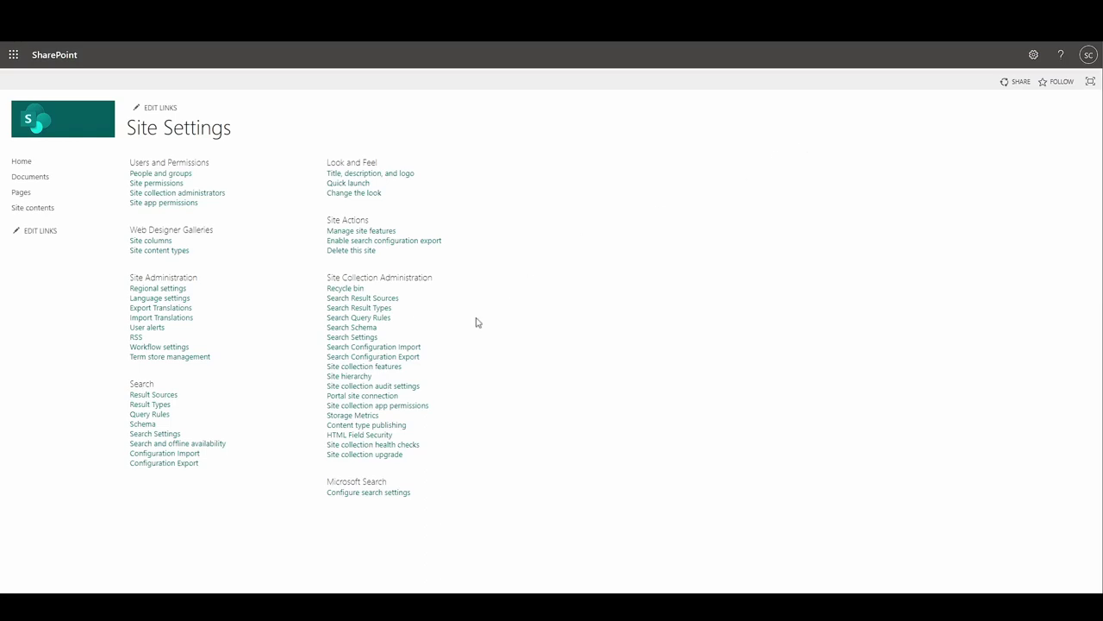
click(391, 427)
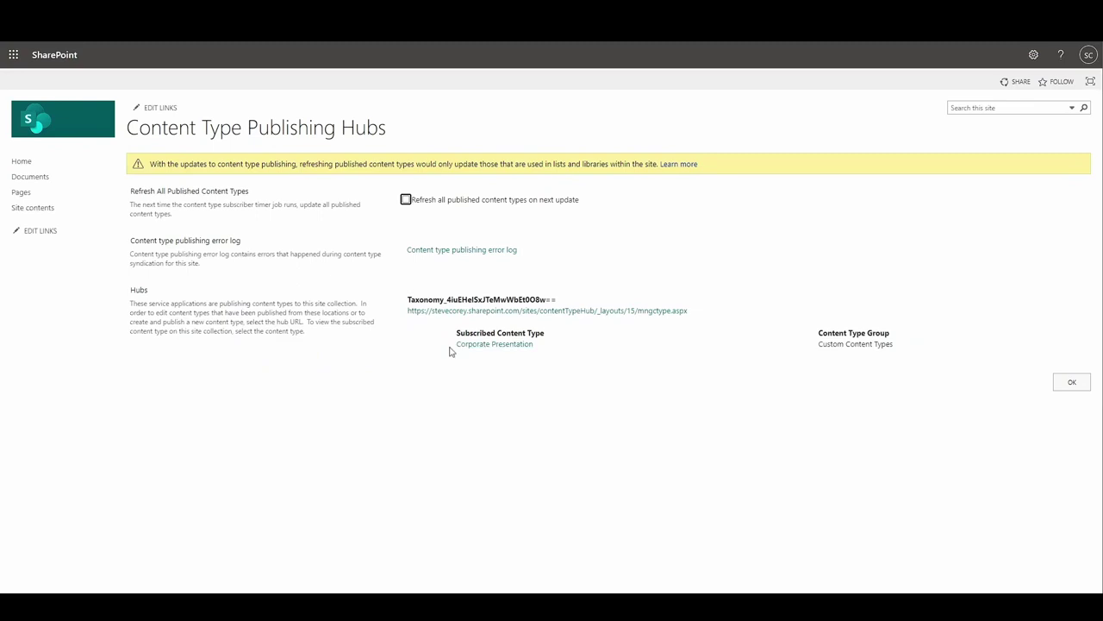
click(431, 237)
click(406, 199)
click(1072, 383)
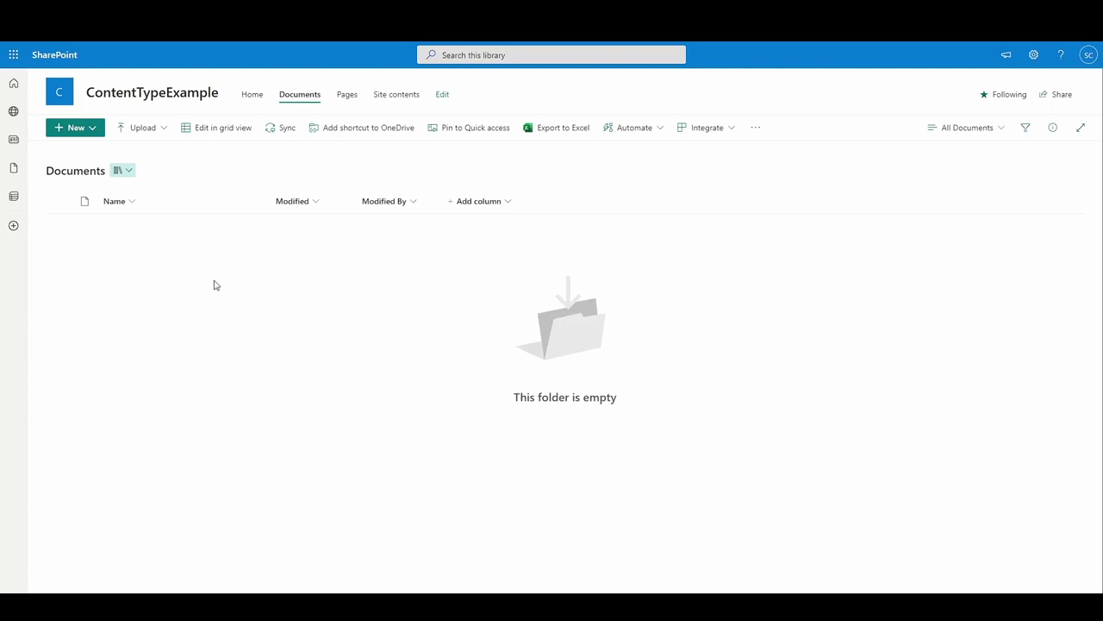
- Show the available choices for creating a new file in the Documents library
click(90, 129)
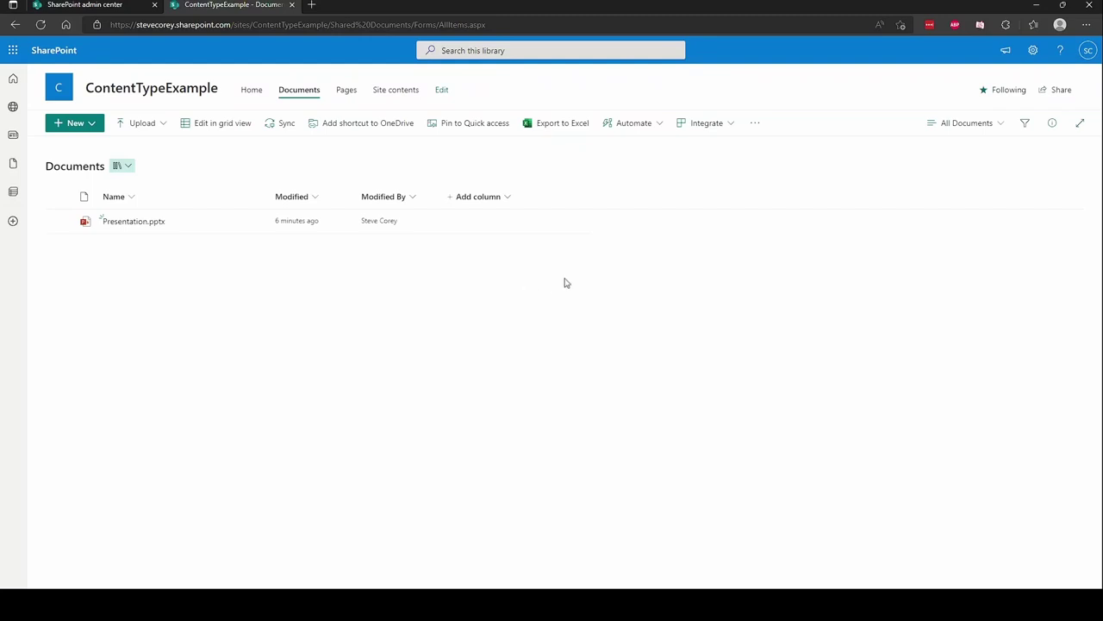
- From the Documents library's full settings, open the Corporate Presentation content type and examine the ctype ID in the page address
click(1028, 56)
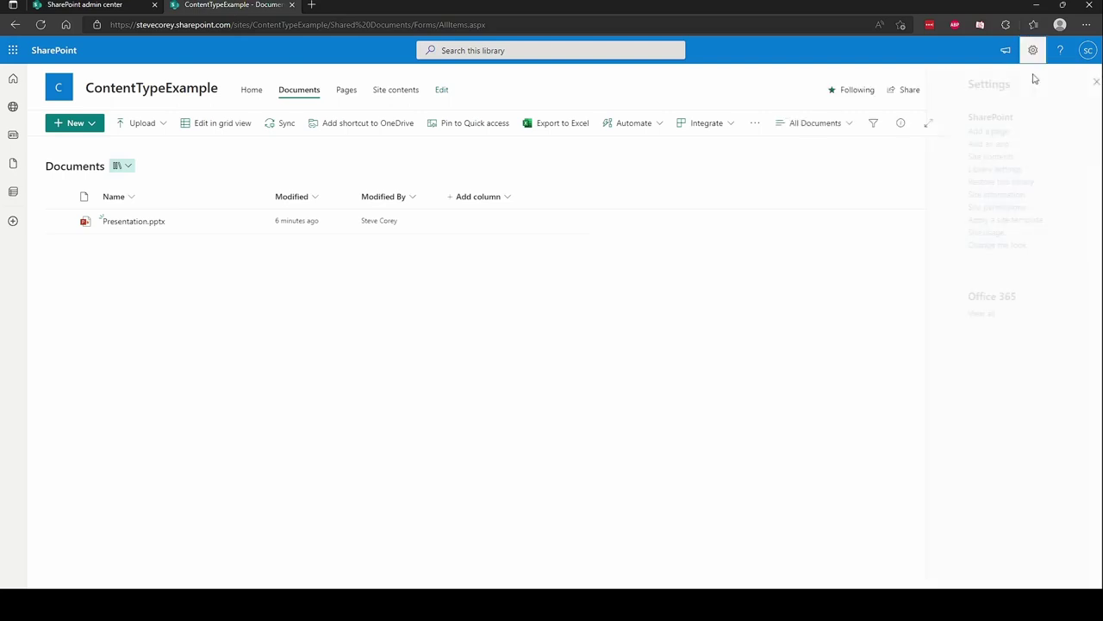
click(961, 170)
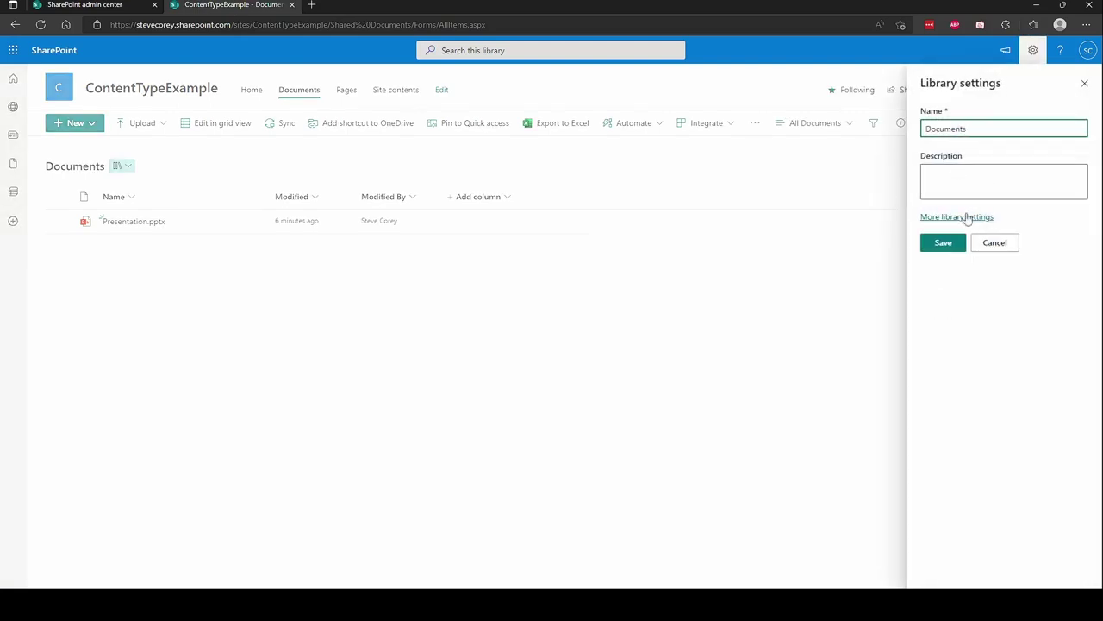
click(959, 216)
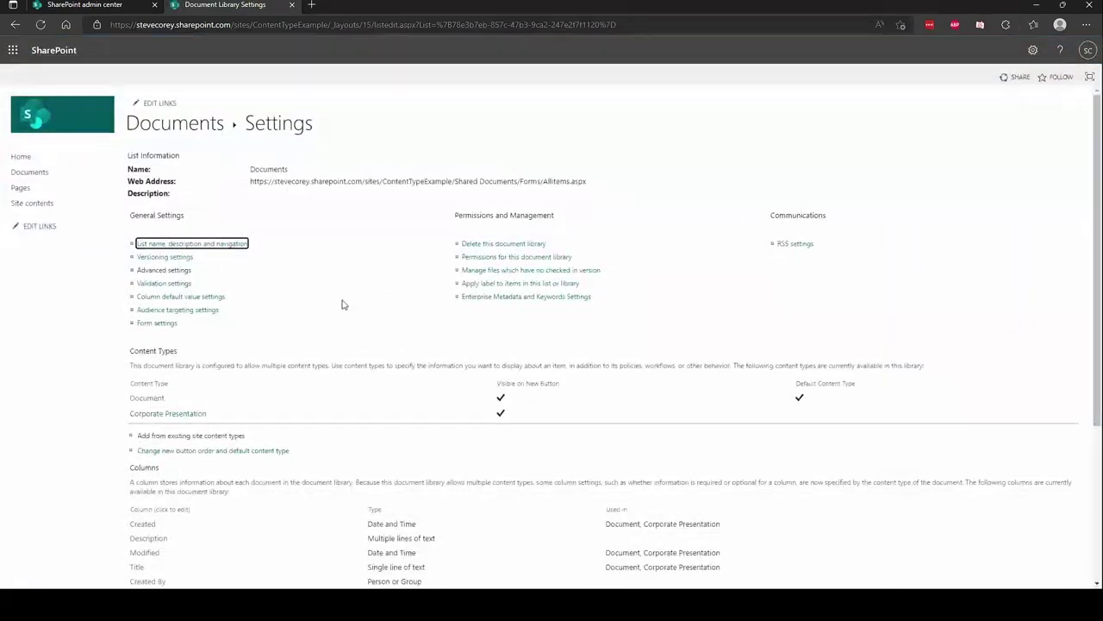
click(188, 416)
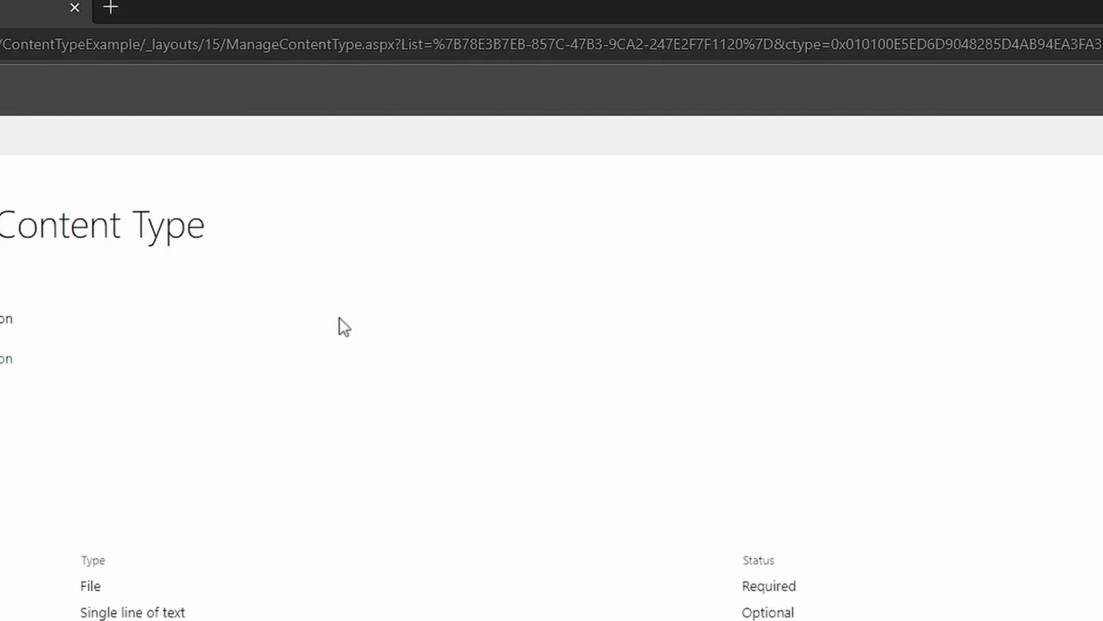
- In the SharePoint admin center, open Corporate Presentation from the content type gallery and examine its Content Type ID
click(86, 5)
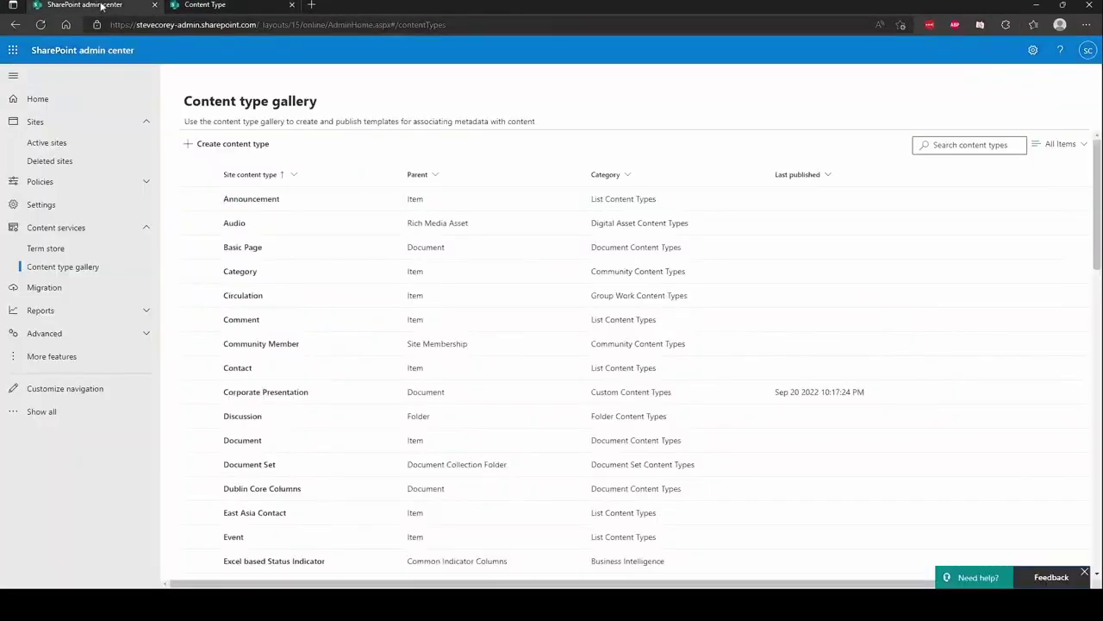
click(293, 395)
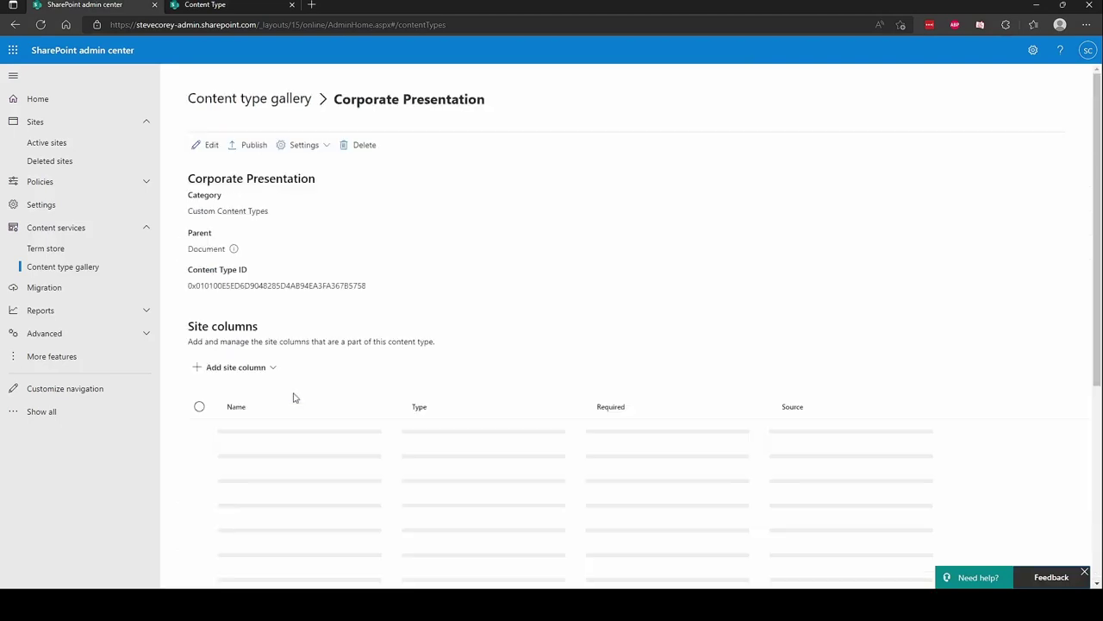